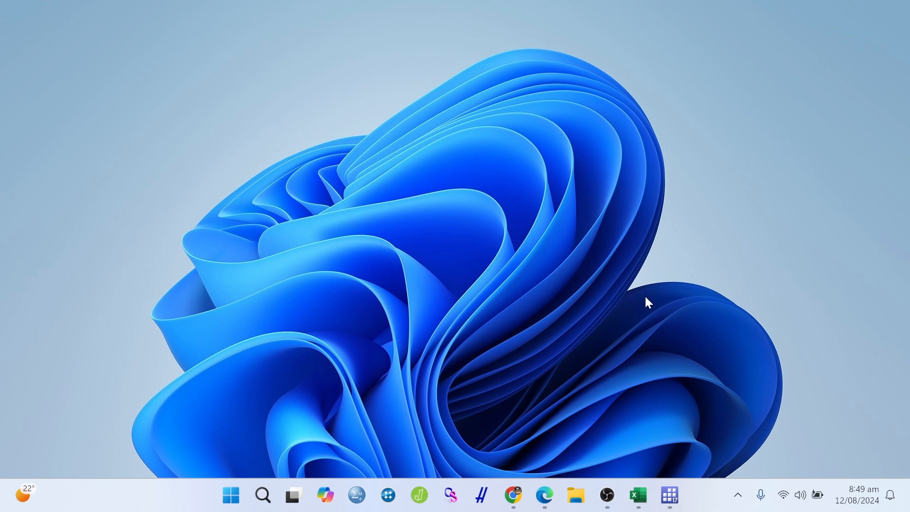
Step: Switch to the Excel chi-square workbook and examine the Kinerja by Gaji table, including its Jumlah column, on the Contoh kasus sheet
{"action": "right_click", "coordinate": [668, 160]}
{"action": "left_click", "coordinate": [710, 224]}
{"action": "left_click", "coordinate": [639, 496]}
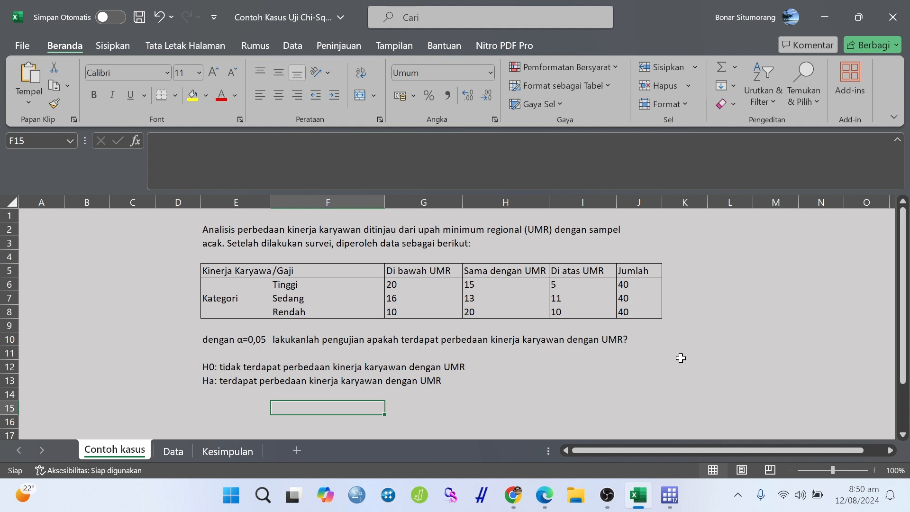
{"action": "left_click_drag", "start_coordinate": [634, 269], "coordinate": [630, 311]}
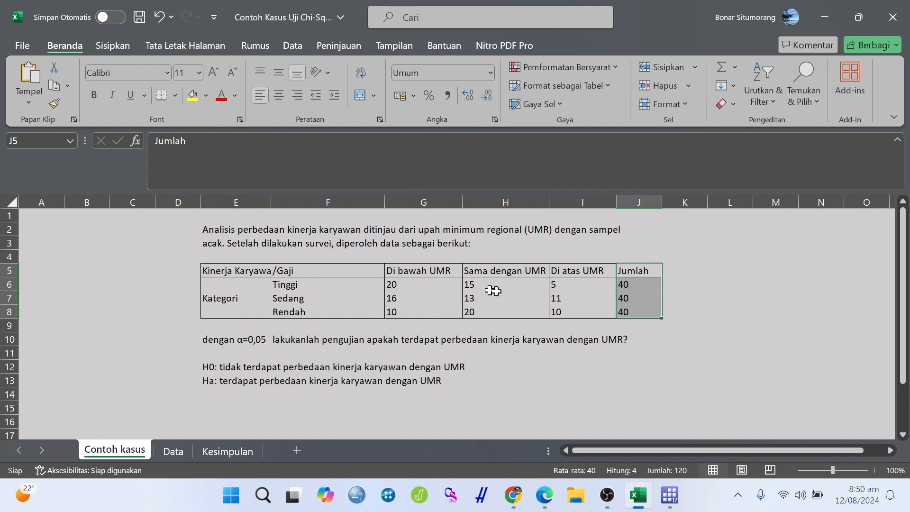
{"action": "left_click", "coordinate": [711, 307]}
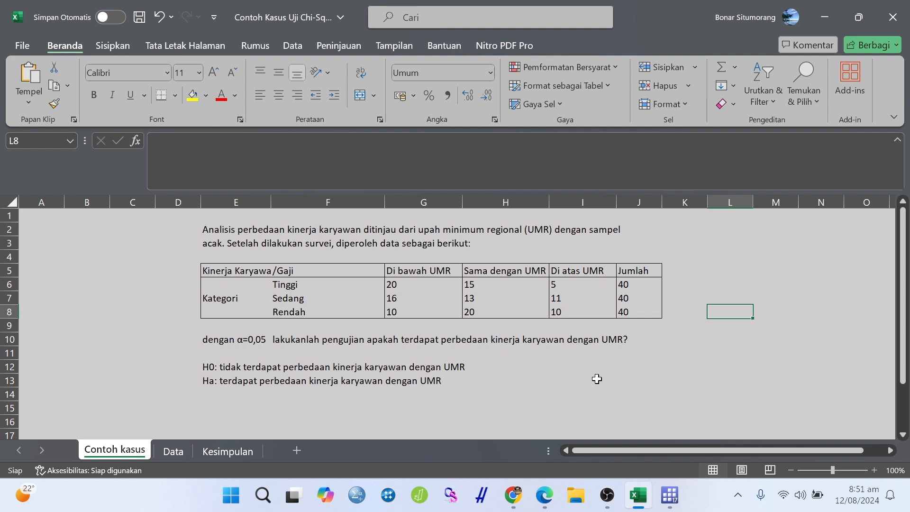
{"action": "left_click_drag", "start_coordinate": [199, 265], "coordinate": [629, 305]}
{"action": "left_click", "coordinate": [739, 302]}
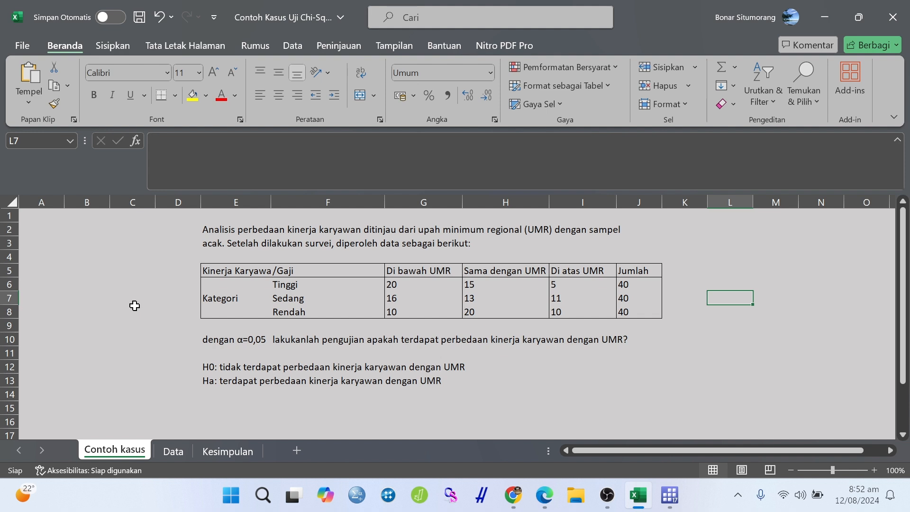
Step: Review the Responden, Kinerja and Gaji records on the Data sheet, and select the row for respondent 114
{"action": "left_click", "coordinate": [167, 451]}
{"action": "scroll", "coordinate": [201, 332], "scroll_direction": "up", "scroll_amount": 3}
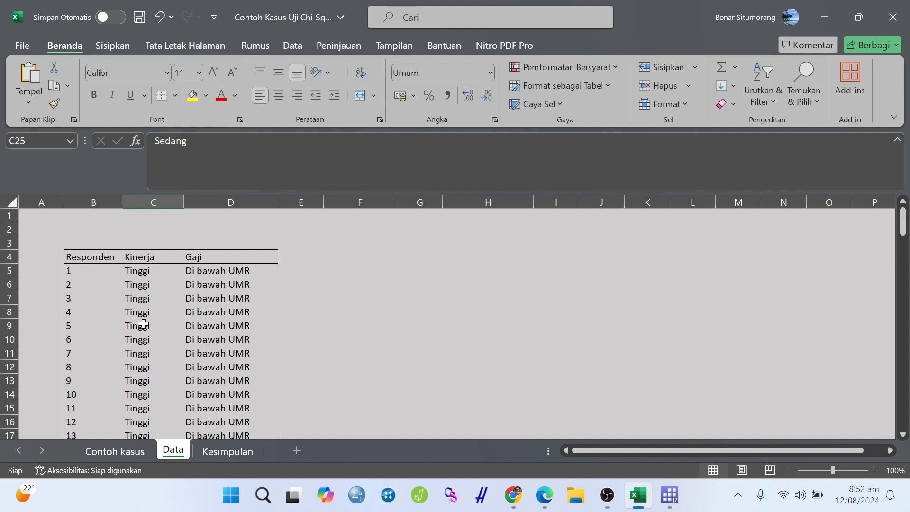
{"action": "scroll", "coordinate": [111, 305], "scroll_direction": "down", "scroll_amount": 18}
{"action": "scroll", "coordinate": [107, 310], "scroll_direction": "down", "scroll_amount": 18}
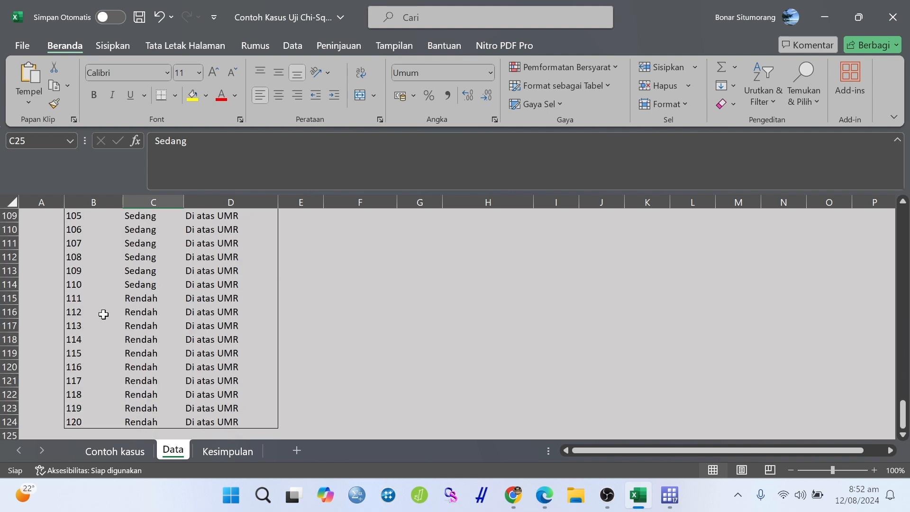
{"action": "scroll", "coordinate": [103, 314], "scroll_direction": "up", "scroll_amount": 20}
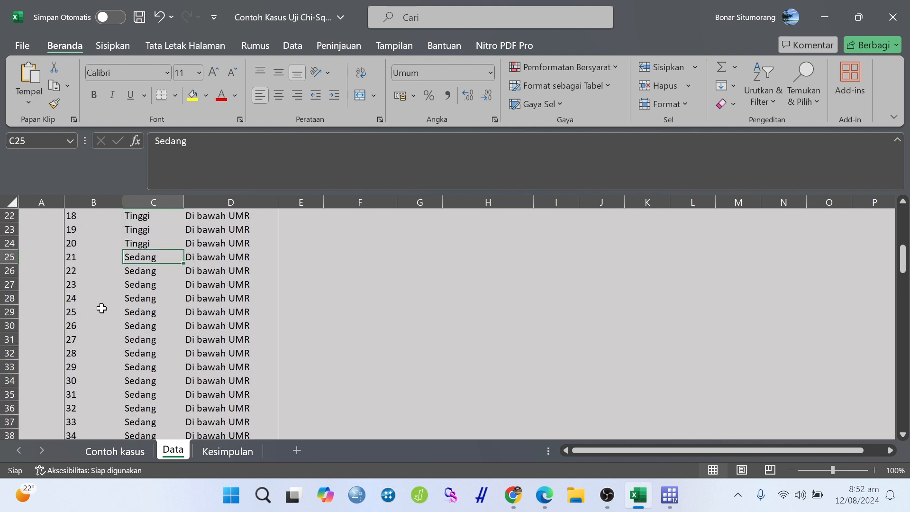
{"action": "scroll", "coordinate": [102, 308], "scroll_direction": "up", "scroll_amount": 7}
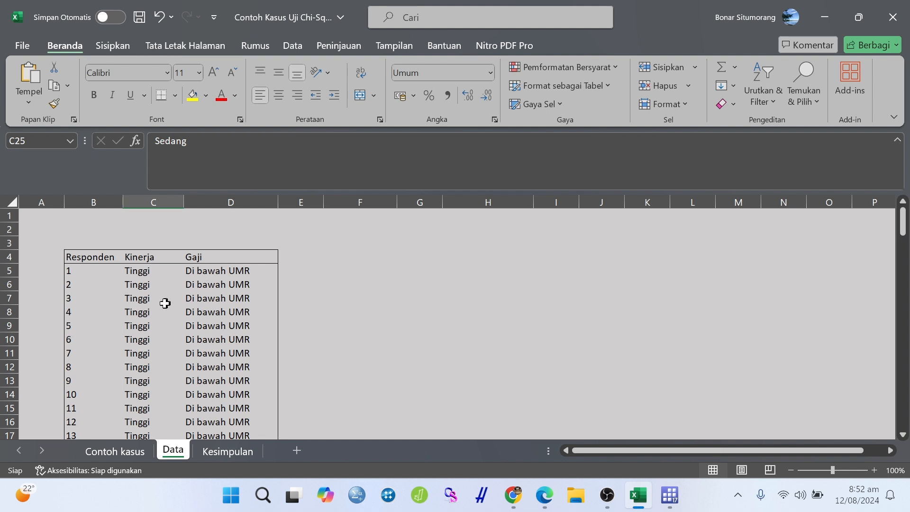
{"action": "scroll", "coordinate": [159, 307], "scroll_direction": "down", "scroll_amount": 6}
{"action": "scroll", "coordinate": [158, 307], "scroll_direction": "down", "scroll_amount": 15}
{"action": "scroll", "coordinate": [157, 302], "scroll_direction": "down", "scroll_amount": 9}
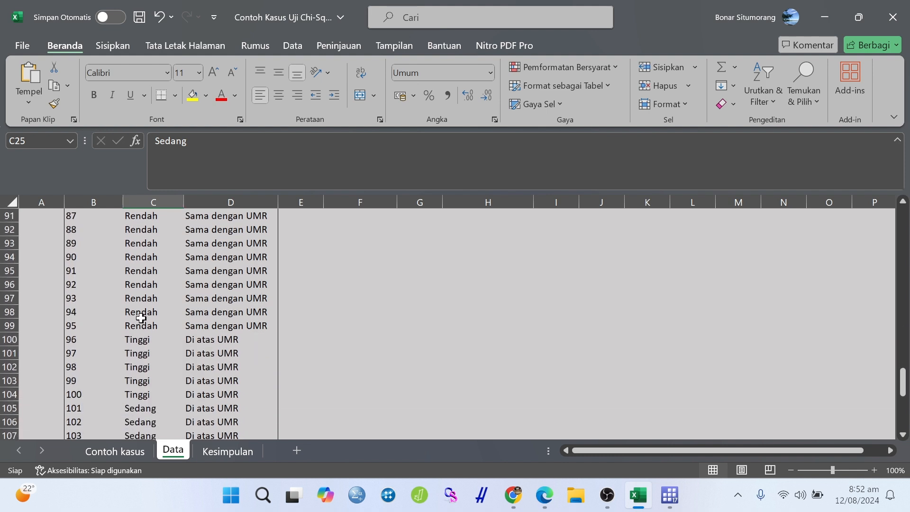
{"action": "scroll", "coordinate": [142, 317], "scroll_direction": "down", "scroll_amount": 5}
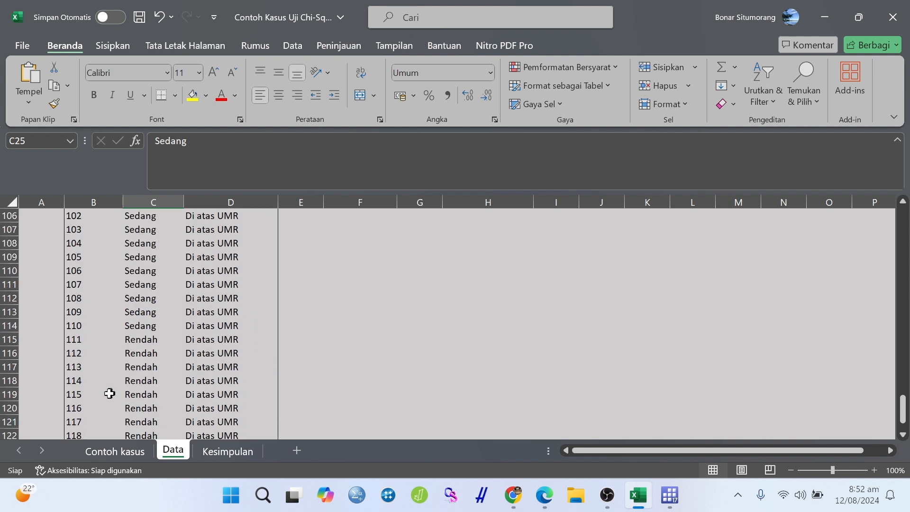
{"action": "left_click_drag", "start_coordinate": [67, 379], "coordinate": [231, 382]}
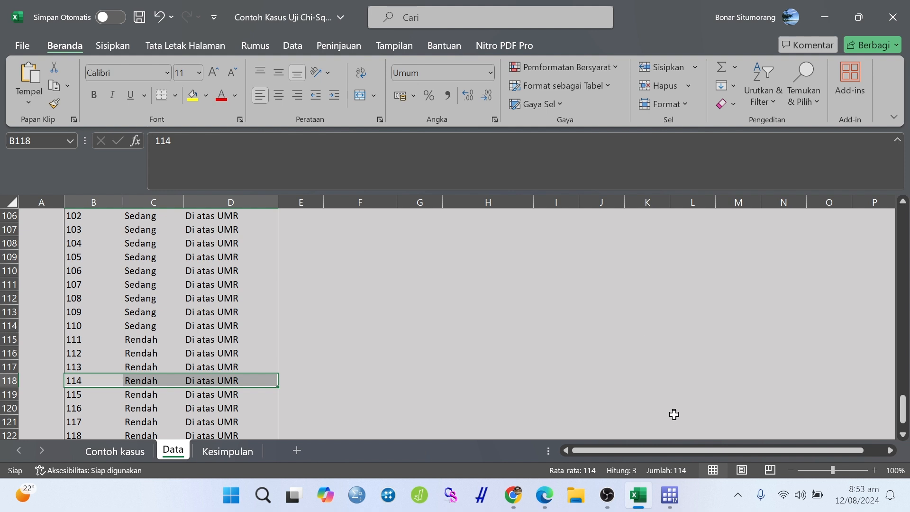
Step: Switch to Stata and open the dataset in the Data Editor with the edit command
{"action": "left_click", "coordinate": [670, 505]}
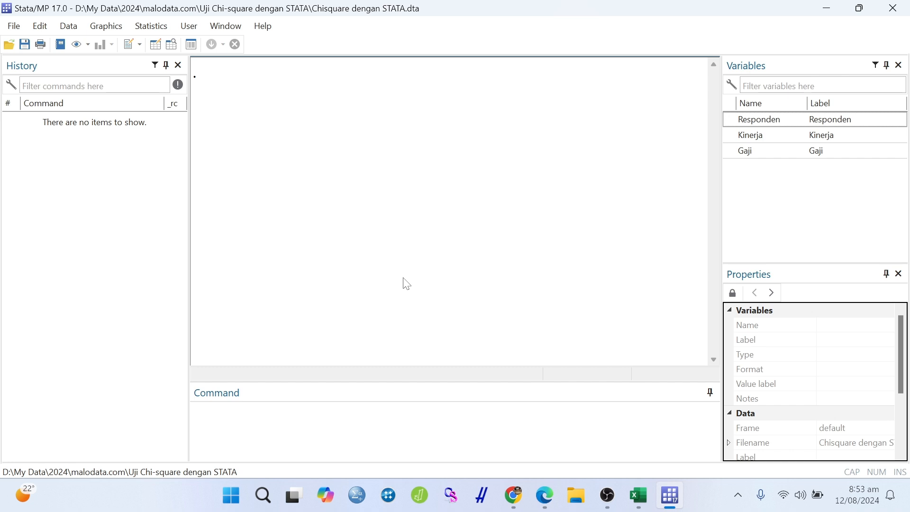
{"action": "left_click", "coordinate": [220, 423]}
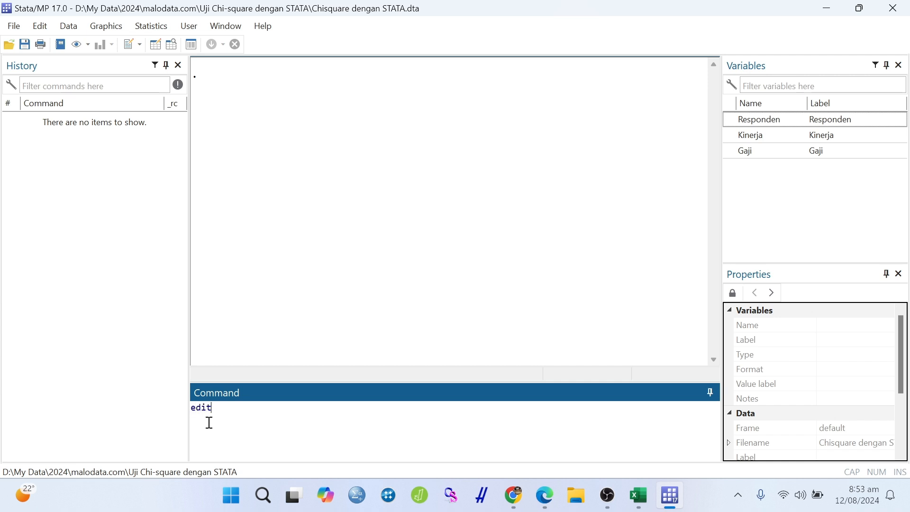
{"action": "key", "text": "Return"}
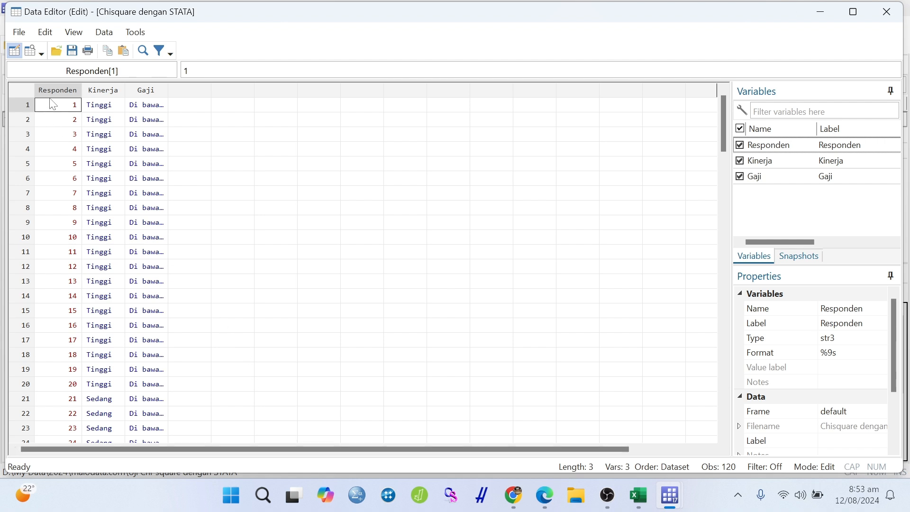
Step: Look through the dataset's records, compare the properties of the Responden and Kinerja variables, and minimize the Data Editor
{"action": "scroll", "coordinate": [69, 222], "scroll_direction": "down", "scroll_amount": 9}
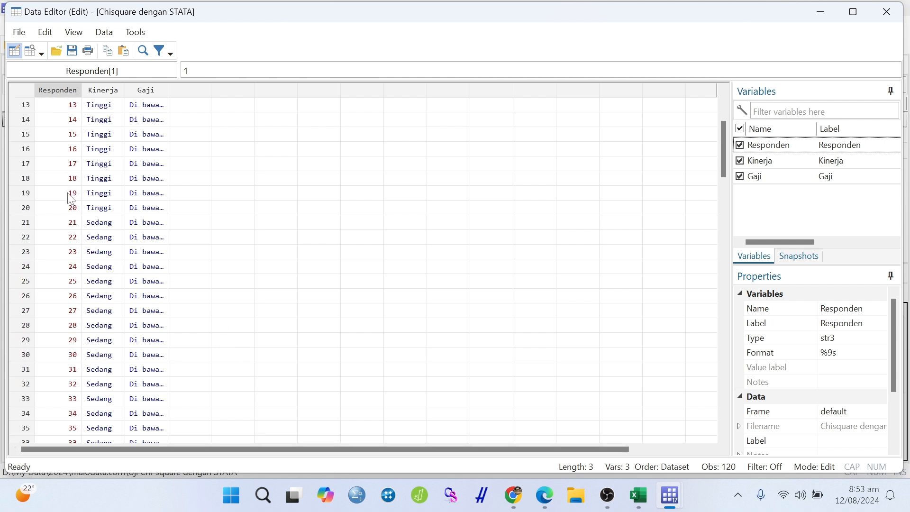
{"action": "scroll", "coordinate": [65, 277], "scroll_direction": "down", "scroll_amount": 20}
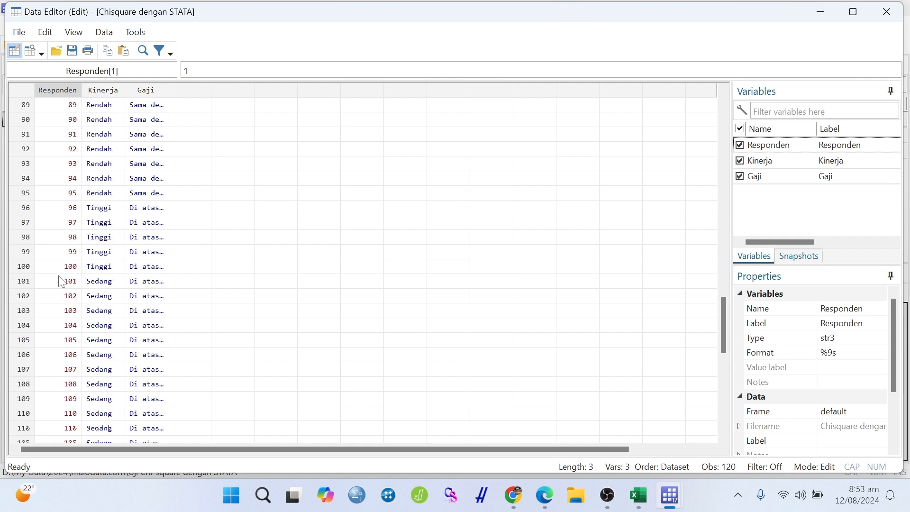
{"action": "scroll", "coordinate": [61, 282], "scroll_direction": "up", "scroll_amount": 20}
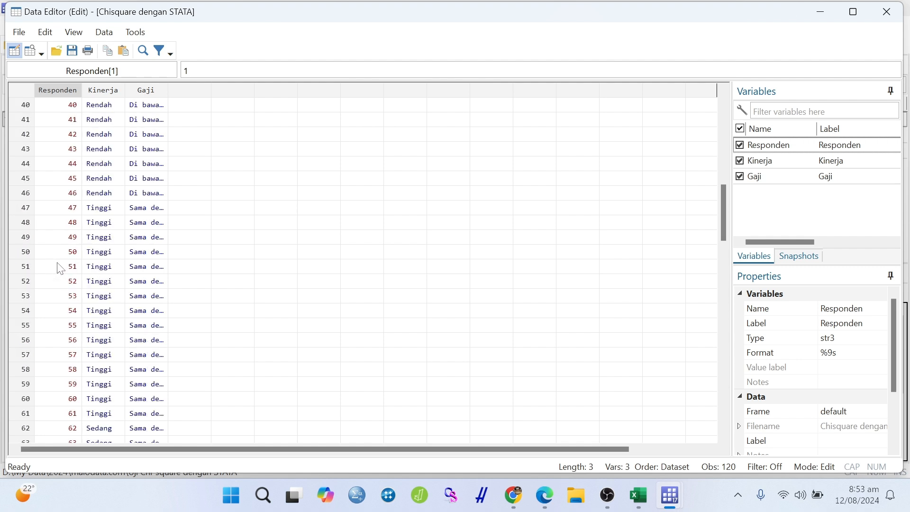
{"action": "scroll", "coordinate": [56, 264], "scroll_direction": "up", "scroll_amount": 5}
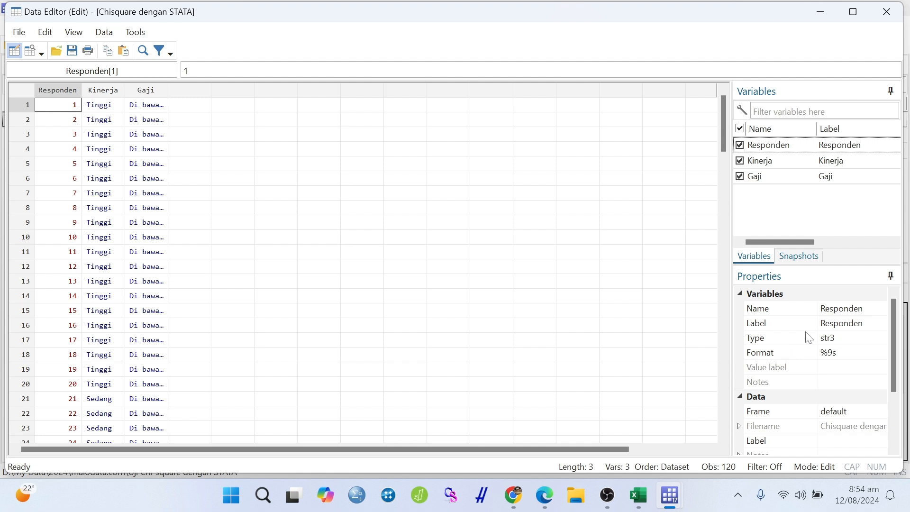
{"action": "left_click", "coordinate": [109, 94]}
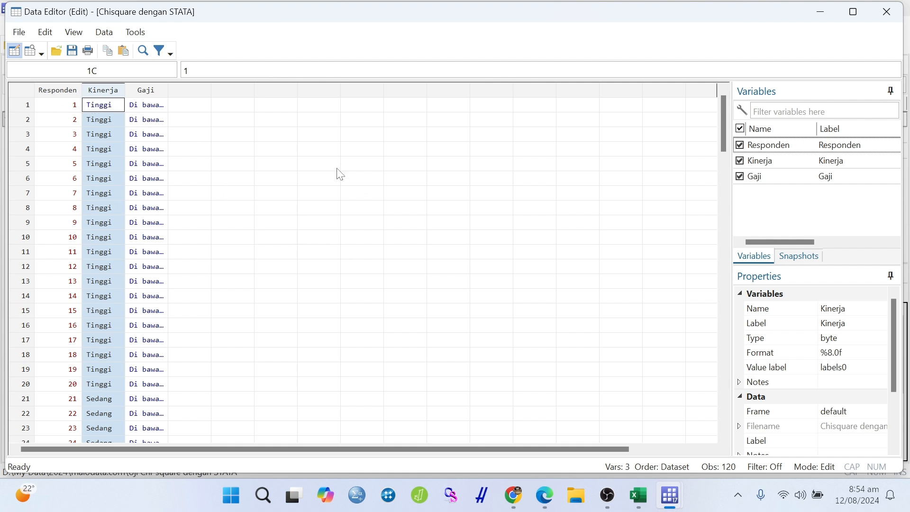
{"action": "left_click", "coordinate": [56, 91]}
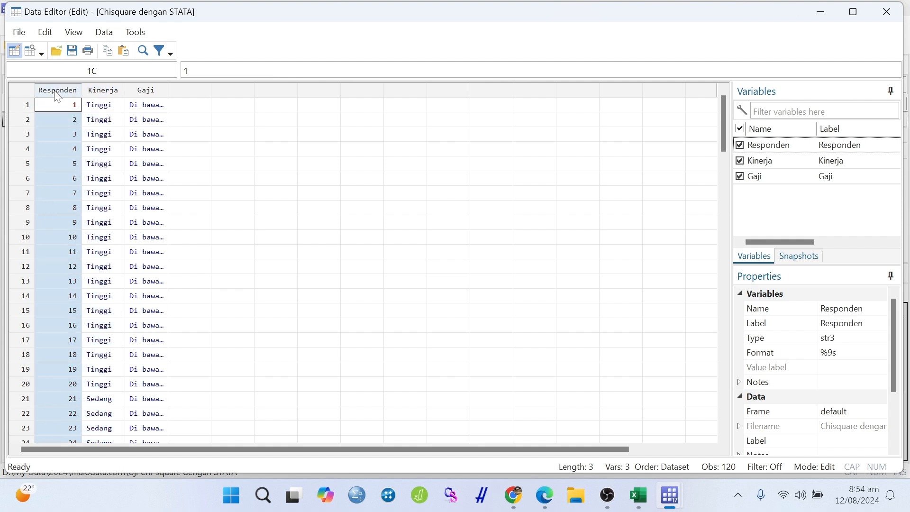
{"action": "left_click", "coordinate": [109, 93]}
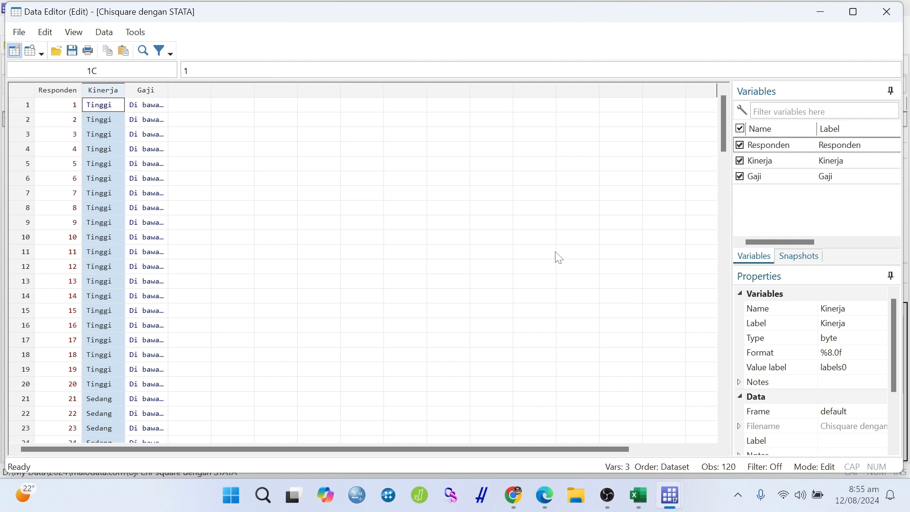
{"action": "left_click", "coordinate": [823, 16]}
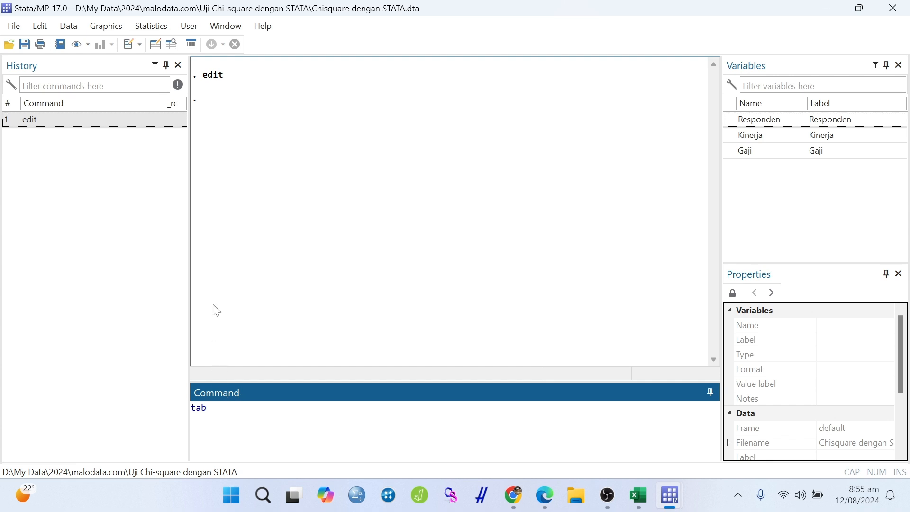
Step: Check the variable names in the Data Editor and enter the command tab Kinerja Gaji, chi2 without running it
{"action": "left_click", "coordinate": [156, 45]}
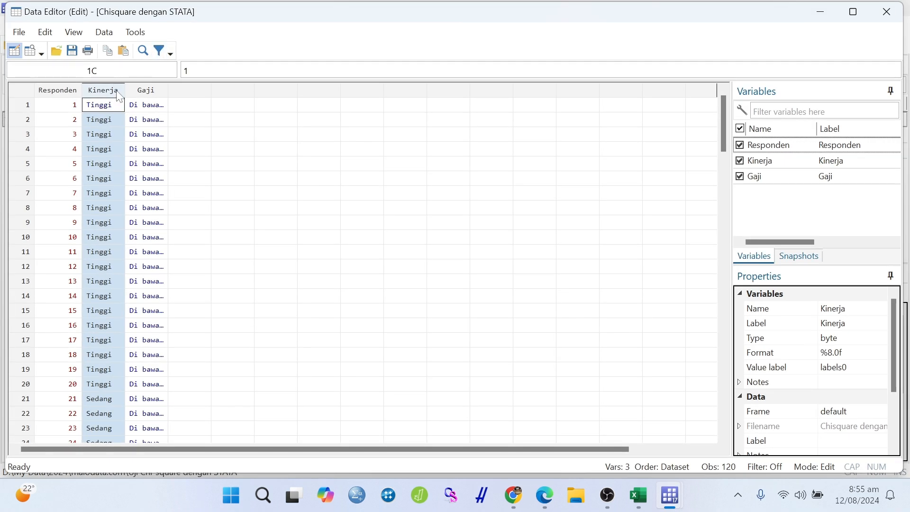
{"action": "left_click", "coordinate": [819, 10]}
{"action": "type", "text": "tab"}
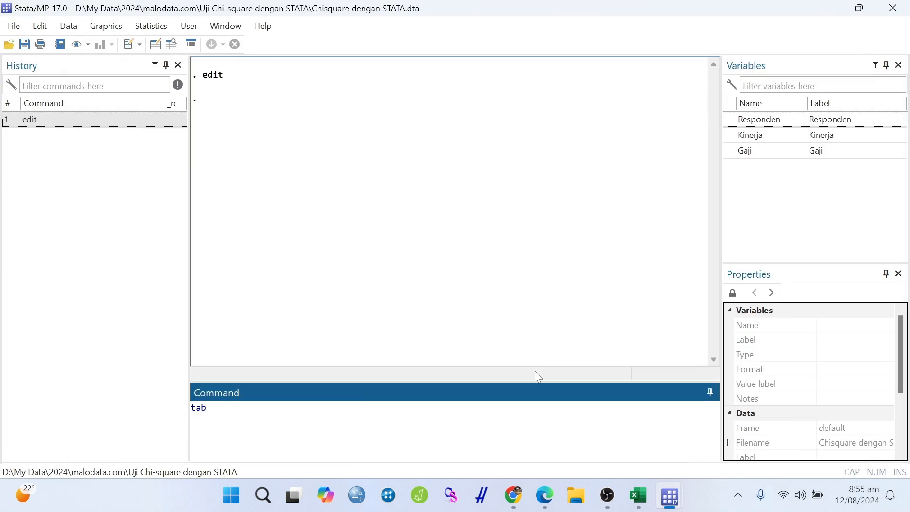
{"action": "type", "text": " Kinerja"}
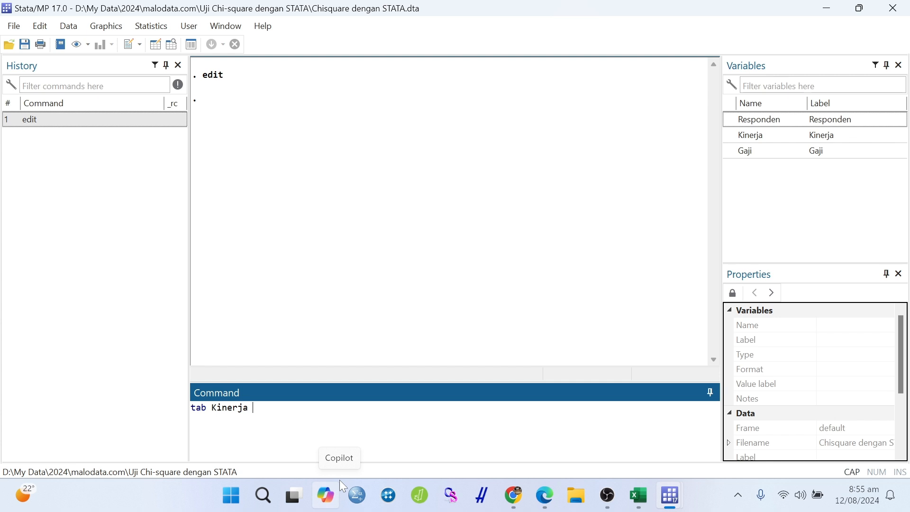
{"action": "type", "text": "G"}
{"action": "key", "text": "Caps_Lock"}
{"action": "type", "text": "aji, chi2"}
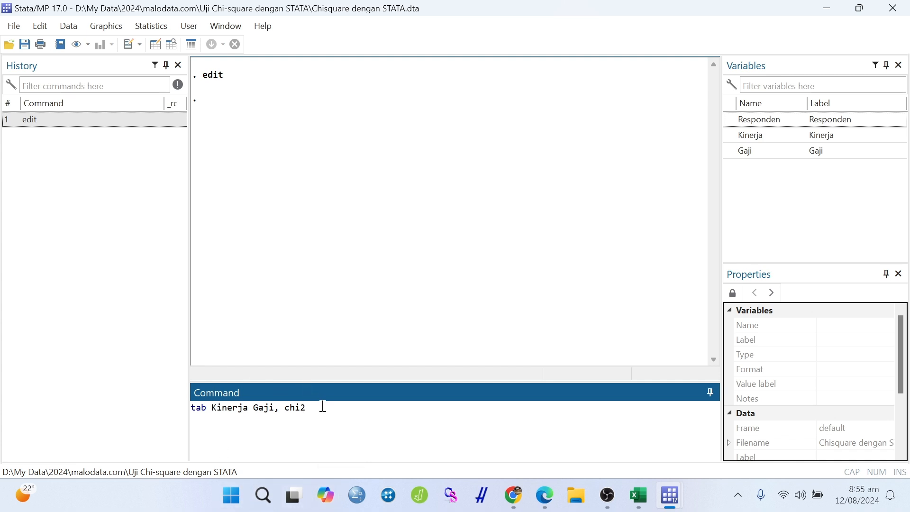
{"action": "left_click_drag", "start_coordinate": [324, 407], "coordinate": [167, 404]}
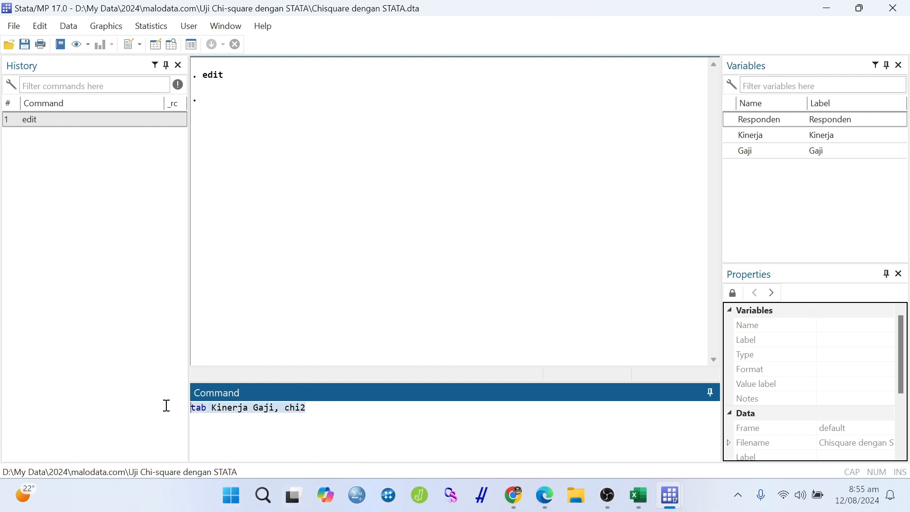
{"action": "left_click", "coordinate": [326, 411]}
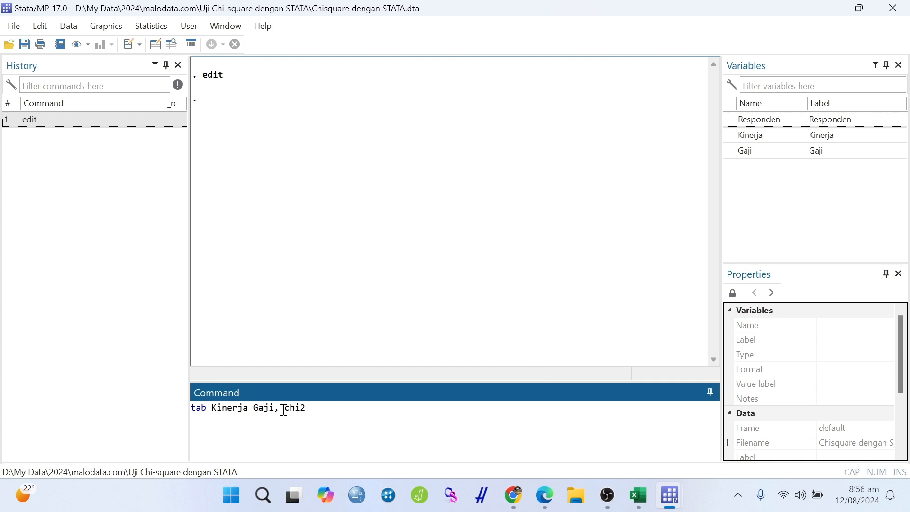
Step: Retype the capital K of Kinerja in the command and run the chi-square cross-tabulation of Kinerja and Gaji
{"action": "left_click", "coordinate": [217, 407]}
{"action": "key", "text": "BackSpace"}
{"action": "type", "text": "k"}
{"action": "key", "text": "BackSpace"}
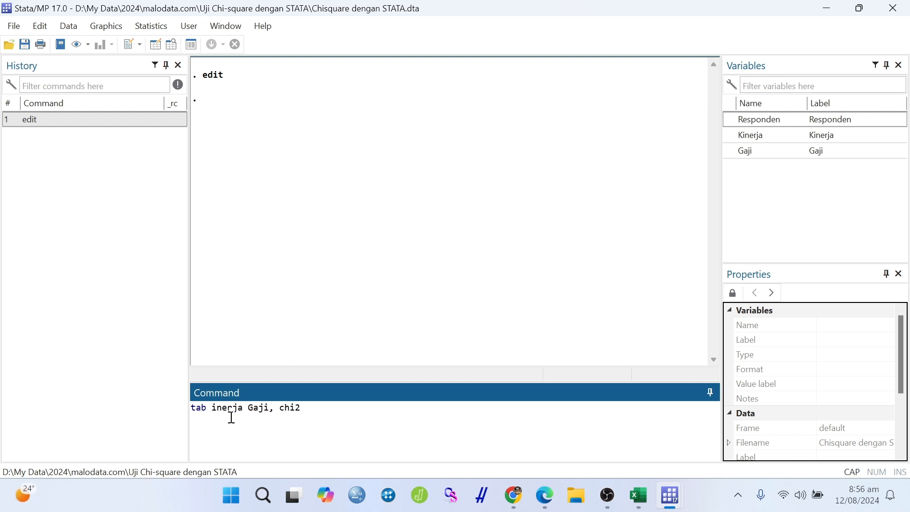
{"action": "type", "text": "K"}
{"action": "left_click", "coordinate": [323, 407]}
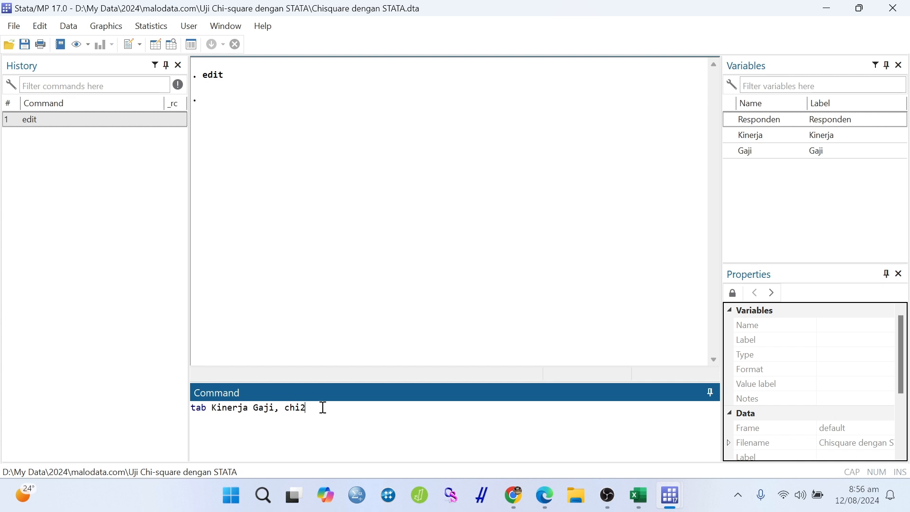
{"action": "key", "text": "Return"}
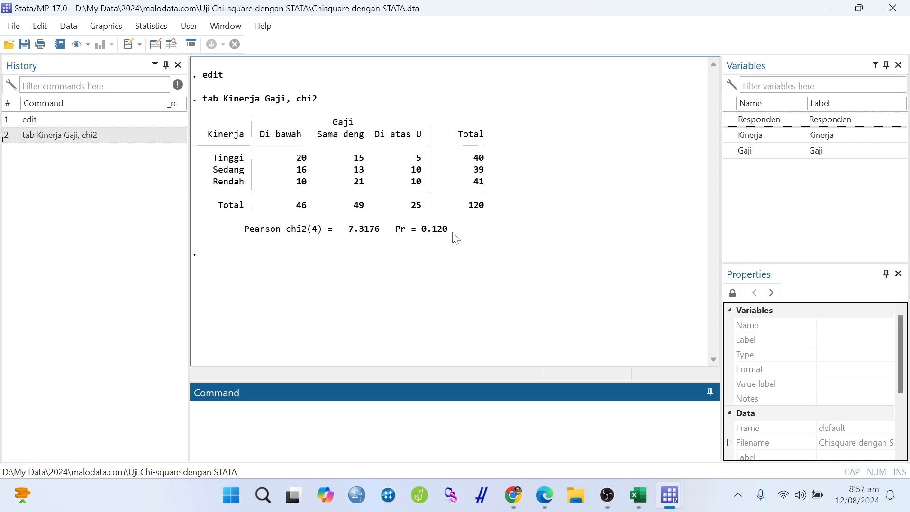
Step: Inspect the Pearson chi2 line and its Pr value in the results, and switch back to the Excel workbook
{"action": "left_click_drag", "start_coordinate": [449, 227], "coordinate": [405, 229]}
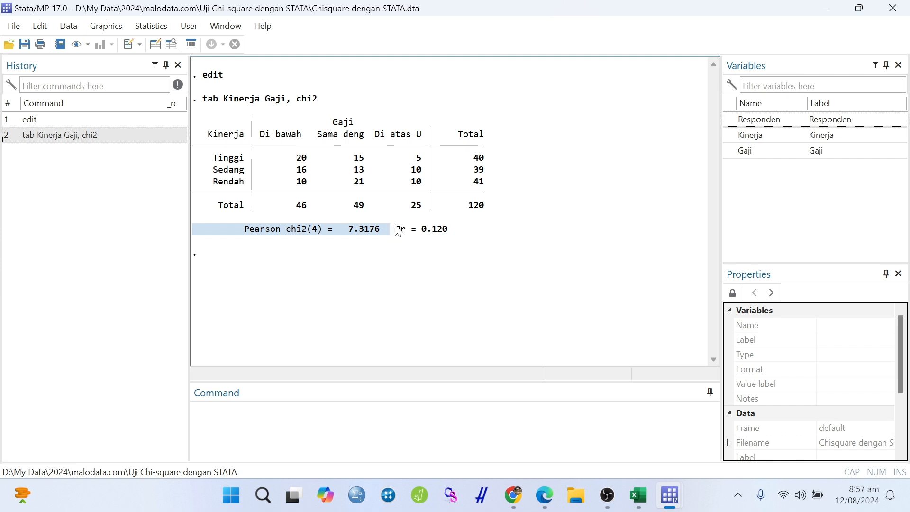
{"action": "left_click", "coordinate": [416, 228]}
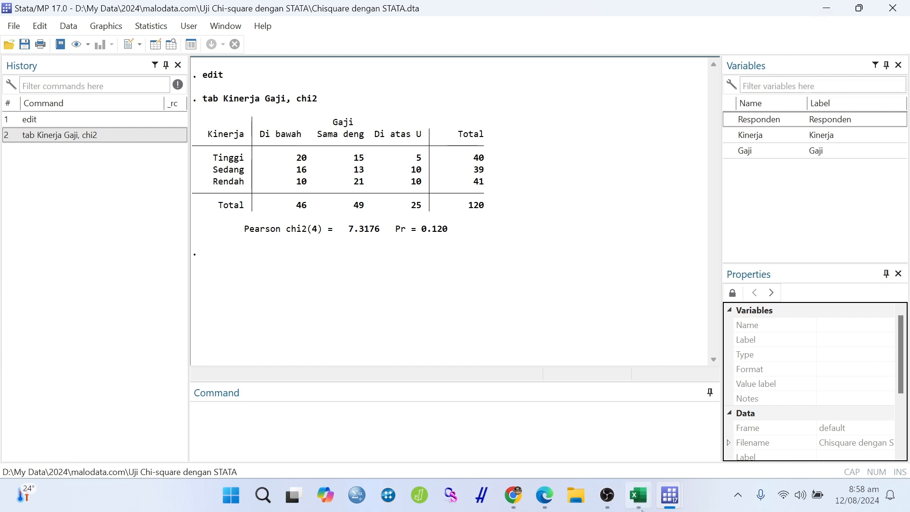
{"action": "mouse_move", "coordinate": [638, 507]}
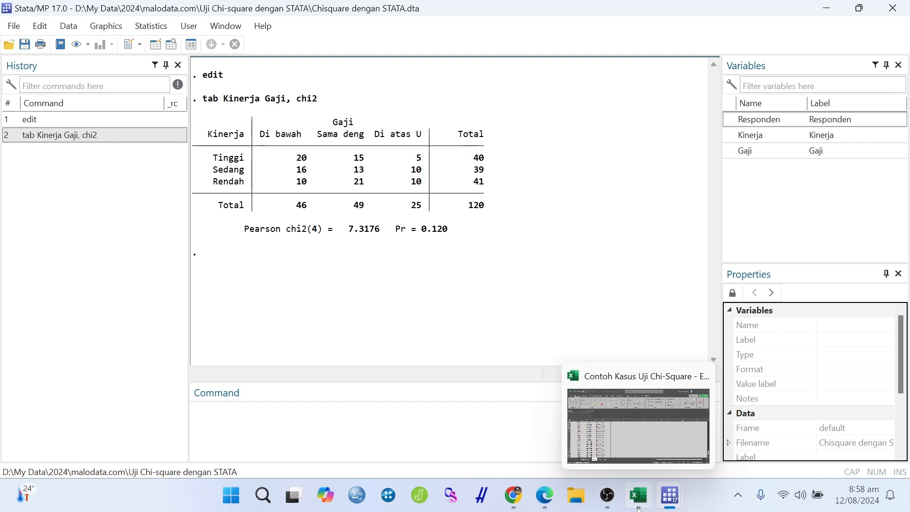
{"action": "left_click", "coordinate": [638, 509]}
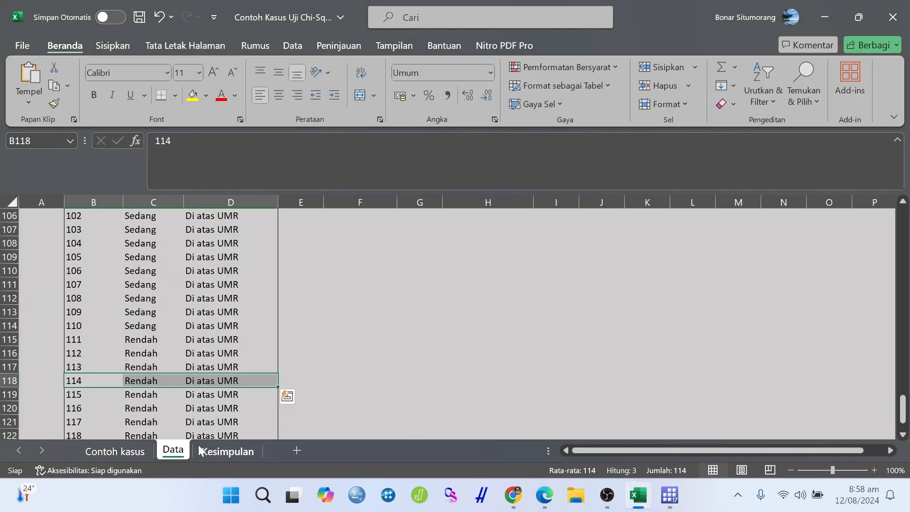
Step: Read the conclusion on the Kesimpulan sheet and check it against the Ha hypothesis on the Contoh kasus sheet
{"action": "left_click", "coordinate": [215, 452]}
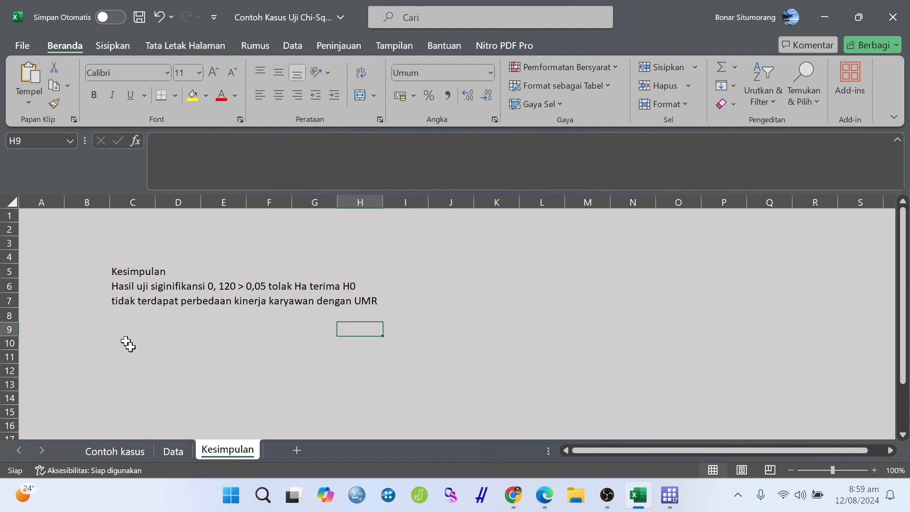
{"action": "left_click", "coordinate": [121, 449]}
{"action": "left_click", "coordinate": [222, 385]}
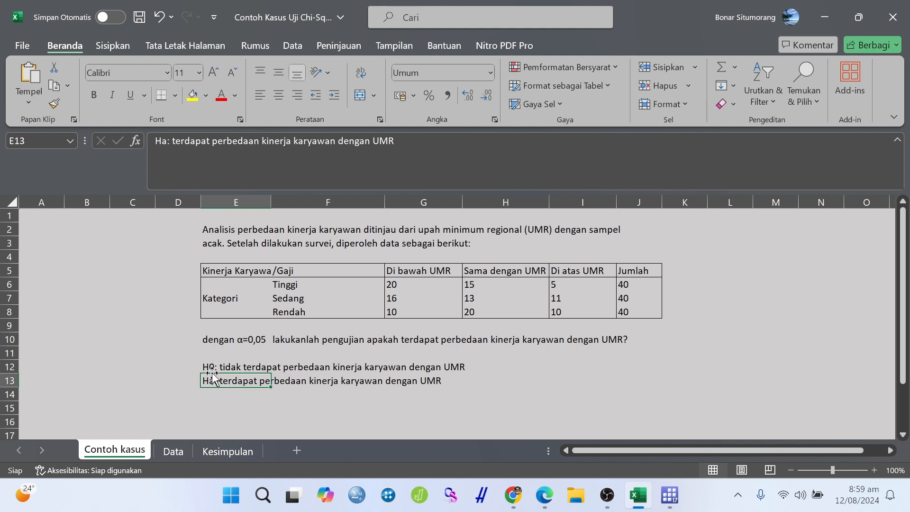
Step: Clear the H0 hypothesis text on the Contoh kasus sheet and undo the deletion
{"action": "left_click", "coordinate": [210, 367]}
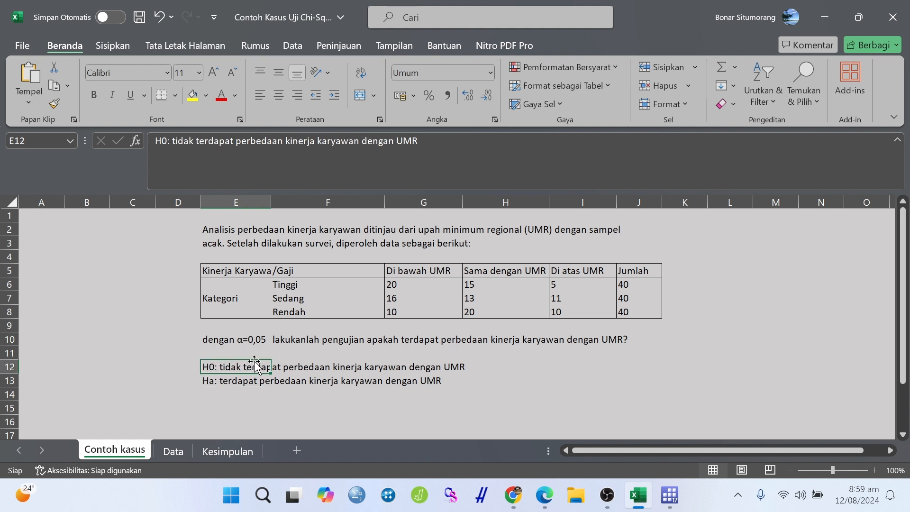
{"action": "key", "text": "BackSpace"}
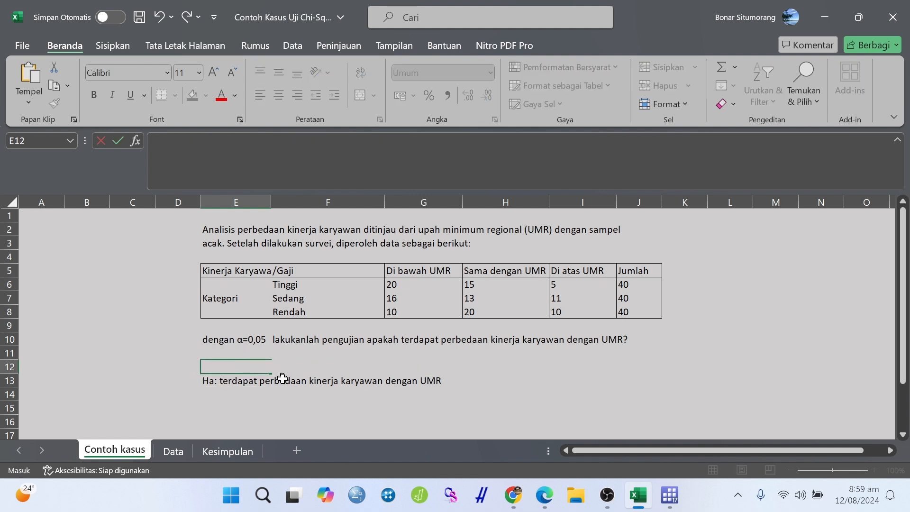
{"action": "left_click", "coordinate": [276, 383]}
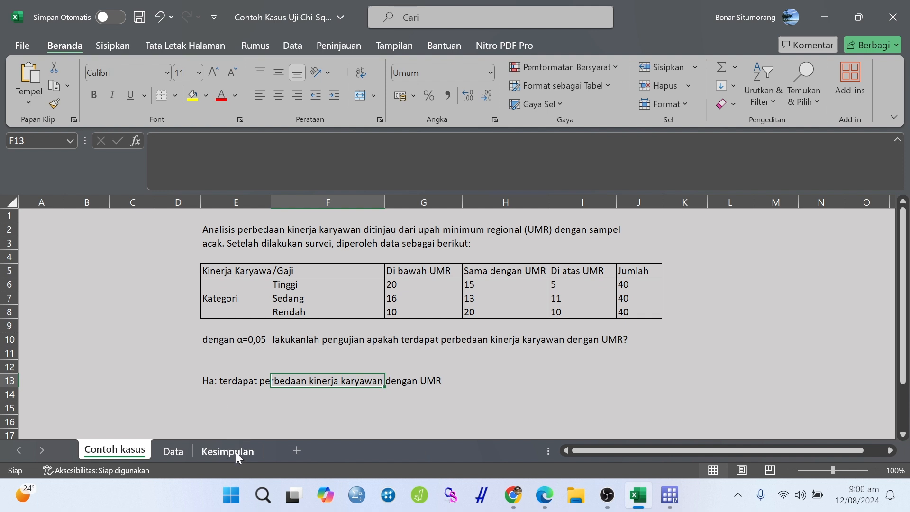
{"action": "left_click", "coordinate": [231, 410]}
{"action": "key", "text": "ctrl+z"}
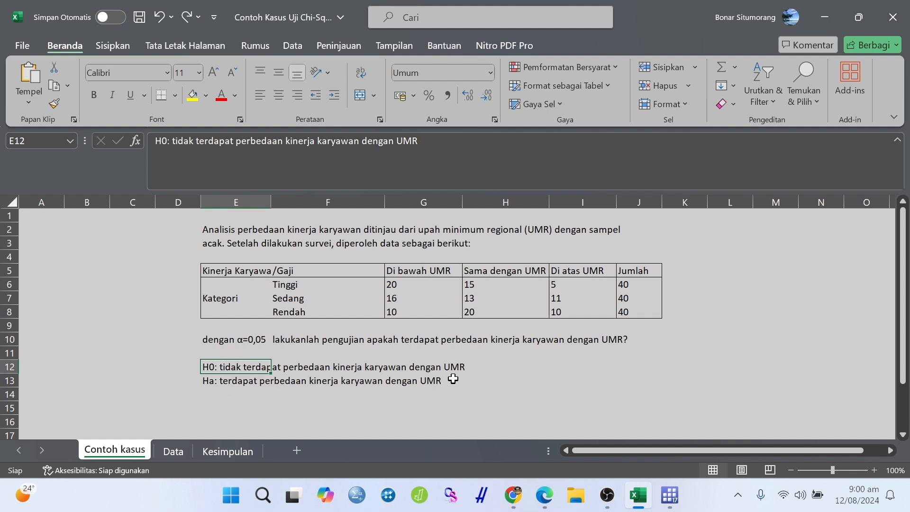
Step: Return to the Kesimpulan sheet and review the written conclusion about the significance result and the hypothesis decision
{"action": "left_click", "coordinate": [240, 454]}
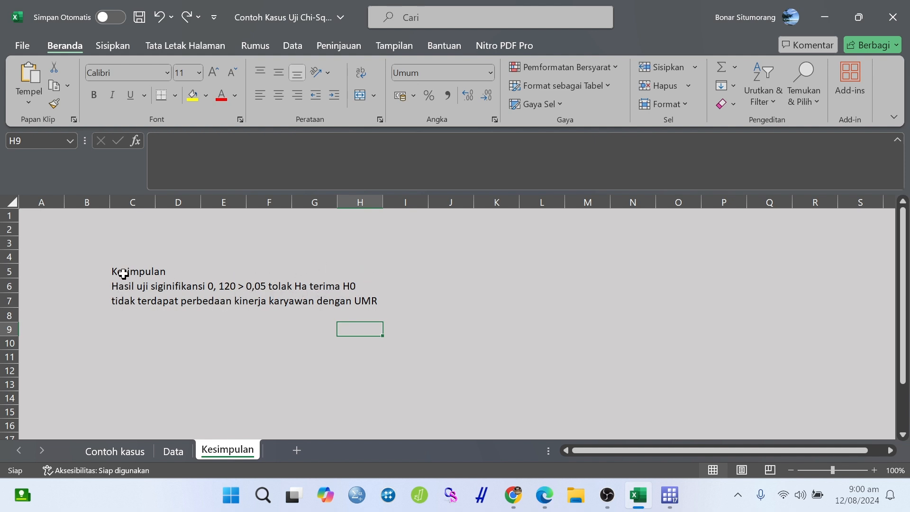
{"action": "left_click", "coordinate": [108, 259]}
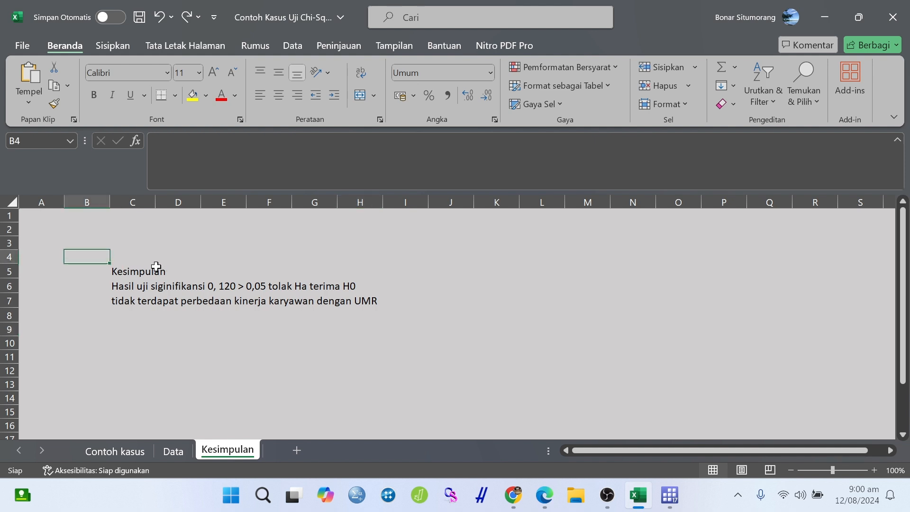
{"action": "left_click", "coordinate": [126, 260]}
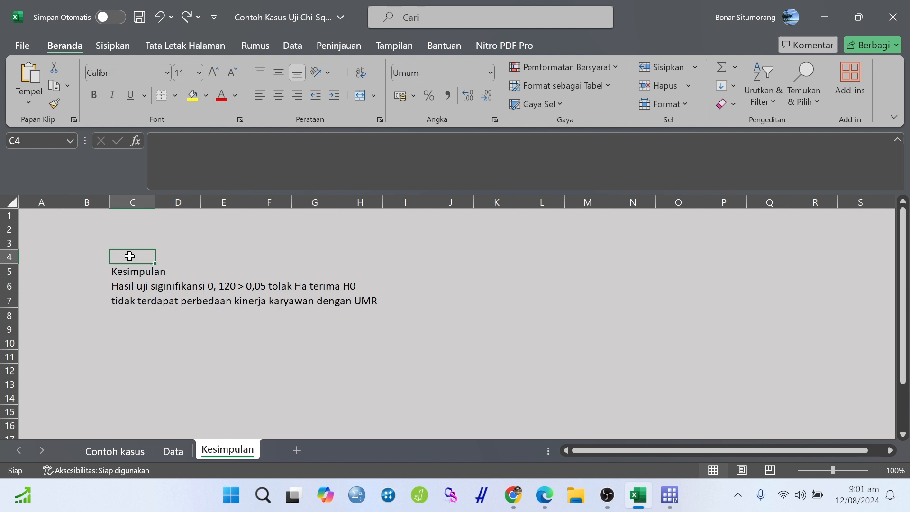
{"action": "left_click_drag", "start_coordinate": [128, 255], "coordinate": [132, 266]}
{"action": "left_click", "coordinate": [268, 362]}
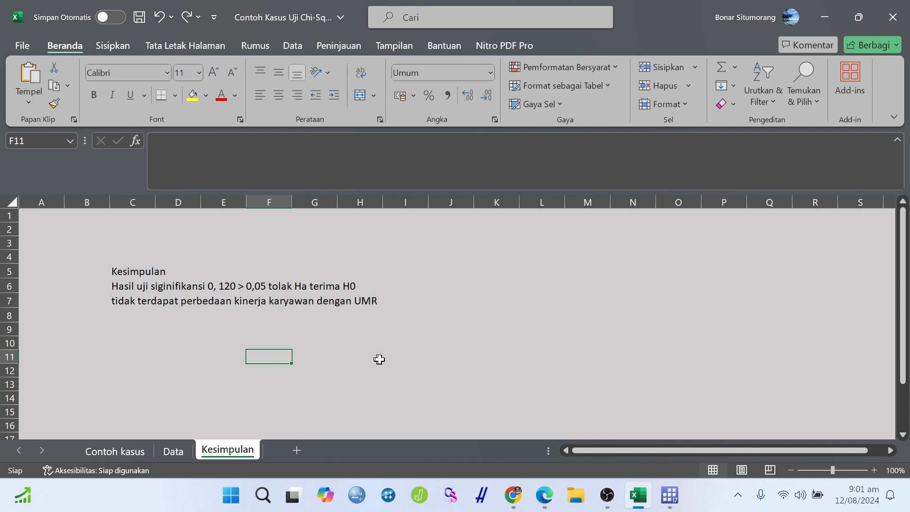